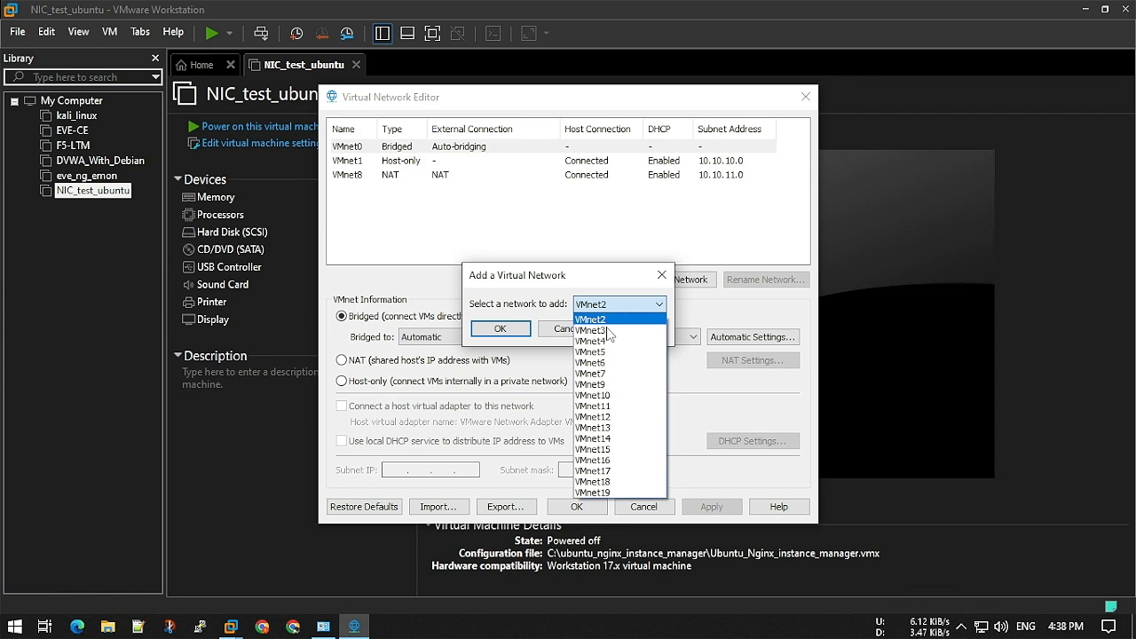
Add VMnet3 as a new virtual network
left_click(516, 331)
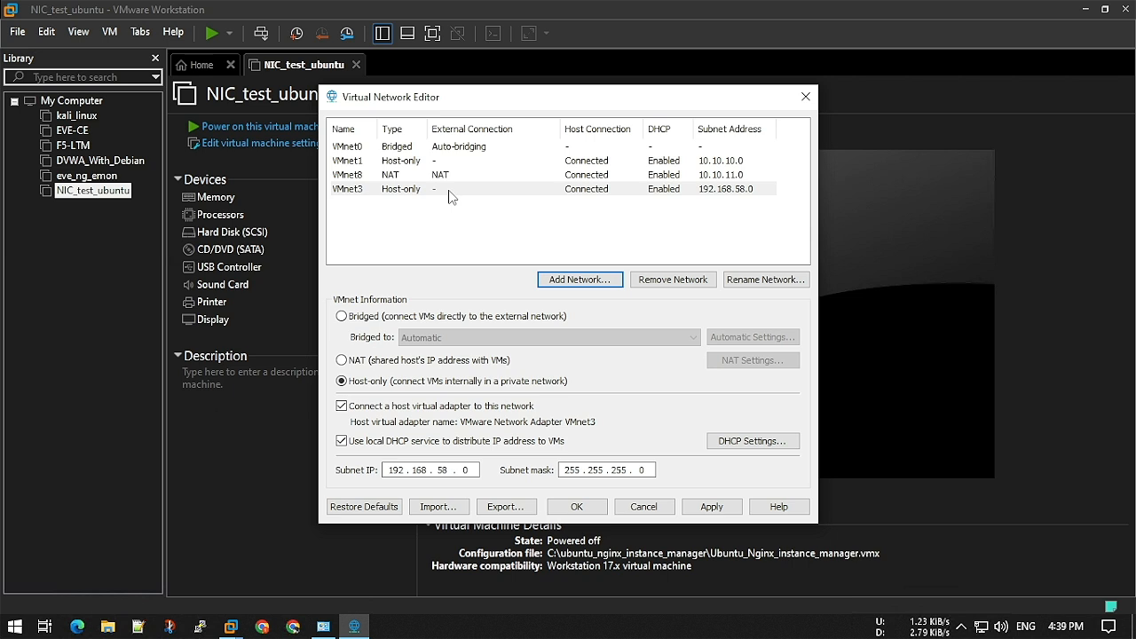
Review the DHCP address range and subnet IP of host-only network VMnet1, and save the virtual network configuration
left_click(422, 165)
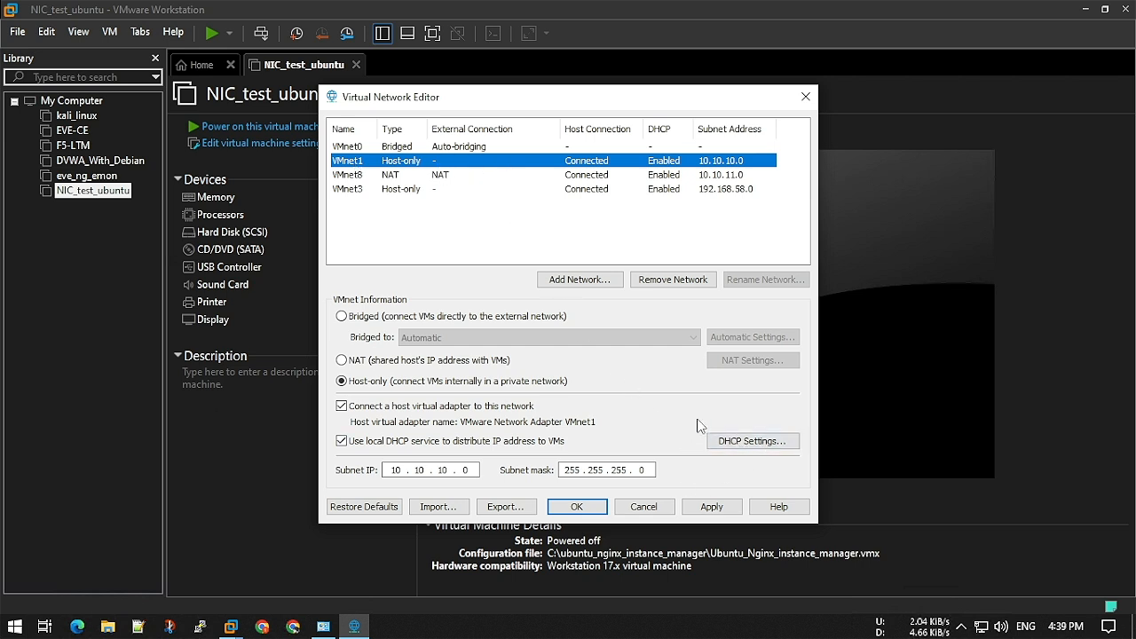
left_click(749, 442)
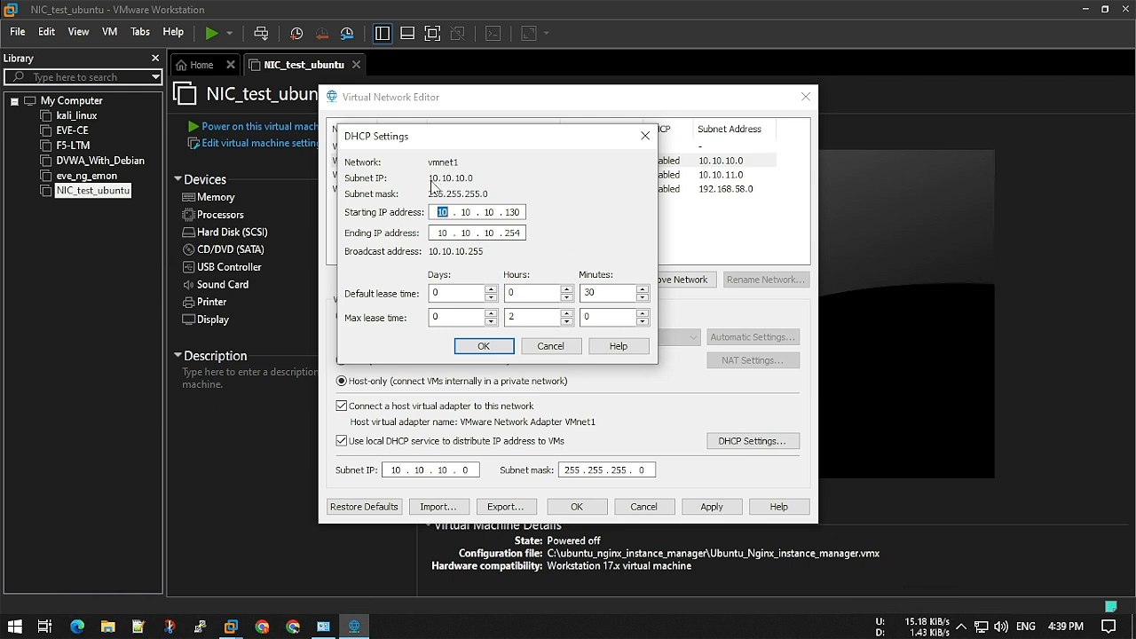
left_click(441, 212)
left_click(484, 346)
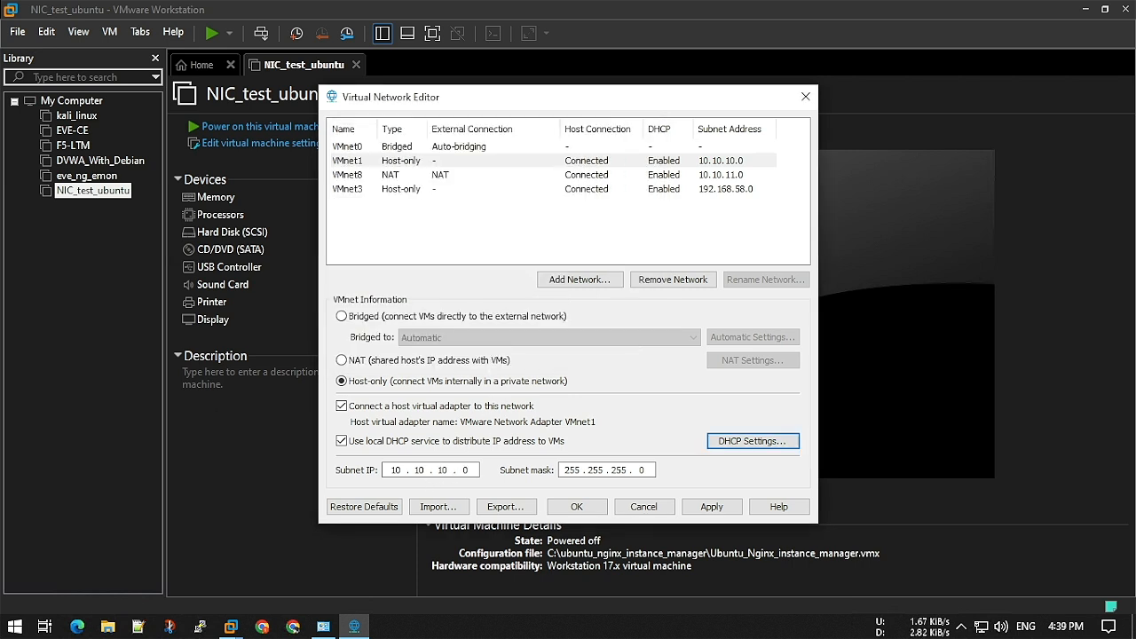
left_click(392, 469)
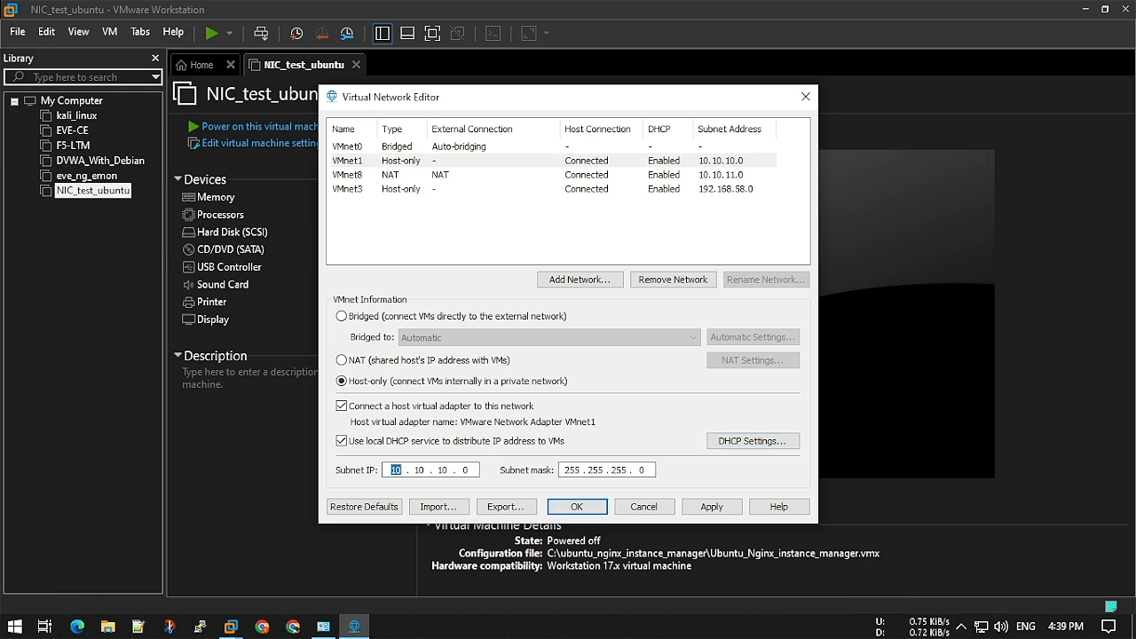
left_click(577, 507)
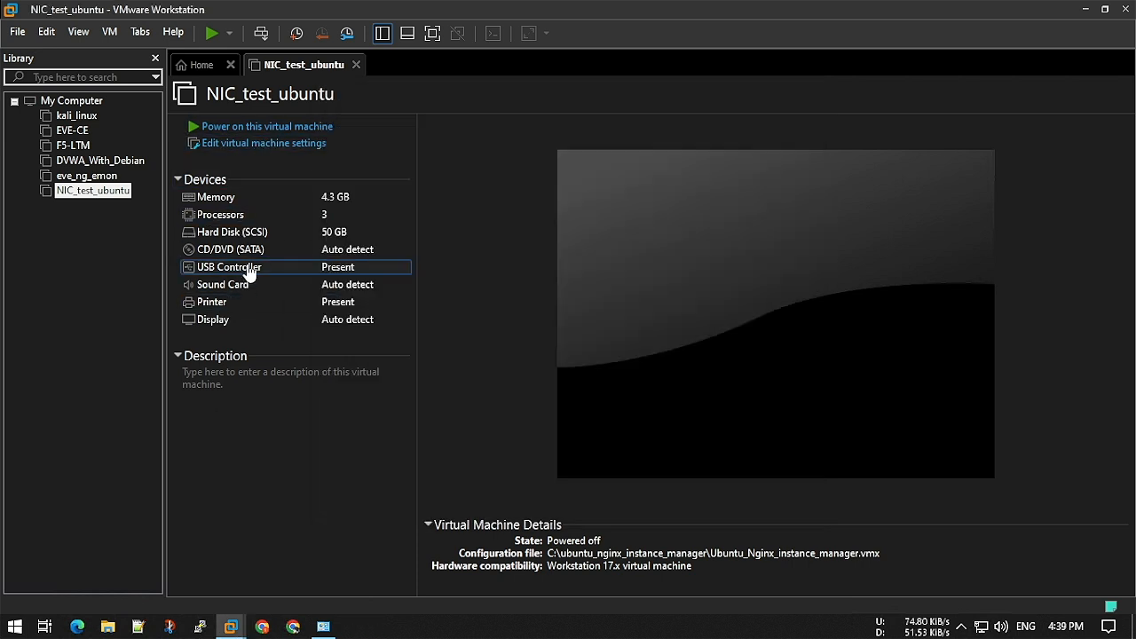
Add a network adapter to the NIC_test_ubuntu virtual machine's hardware
left_click(275, 151)
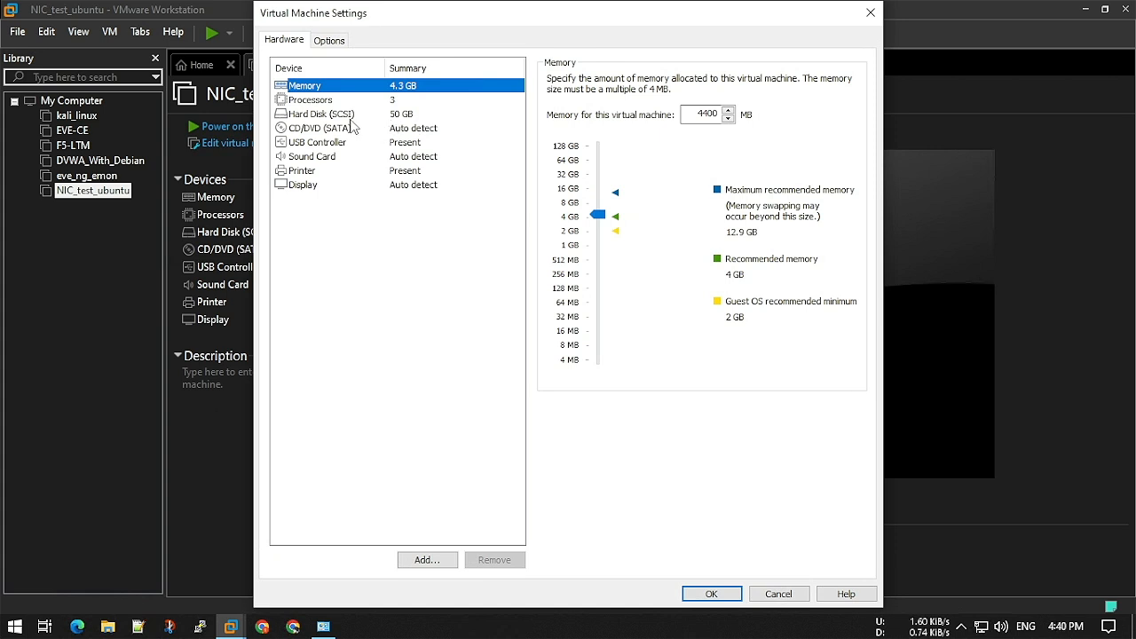
left_click(373, 300)
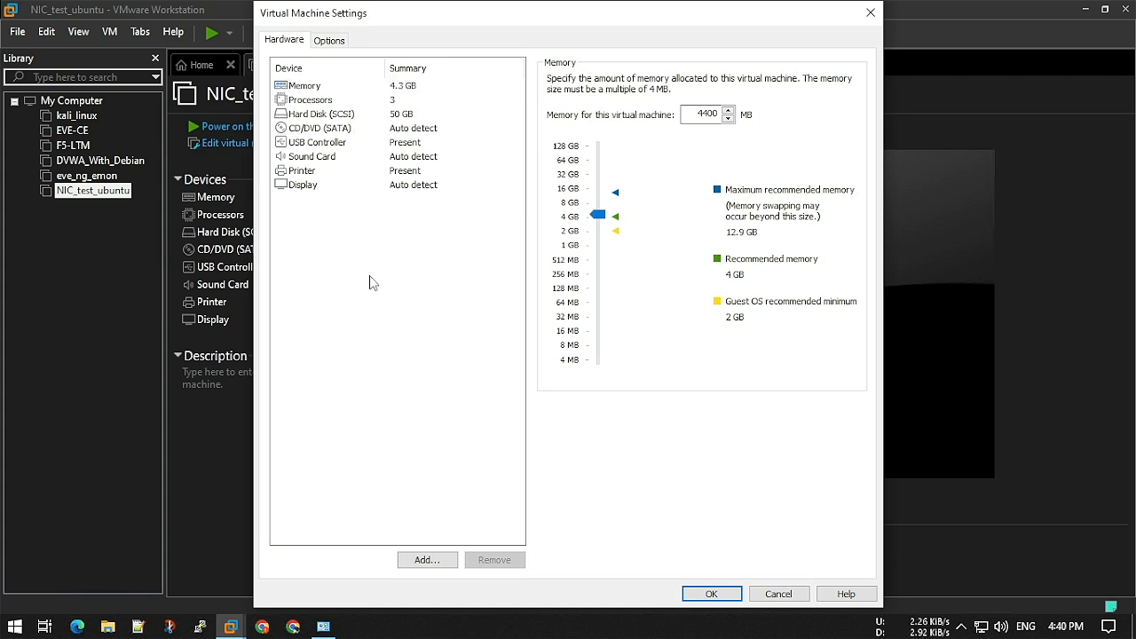
left_click(430, 561)
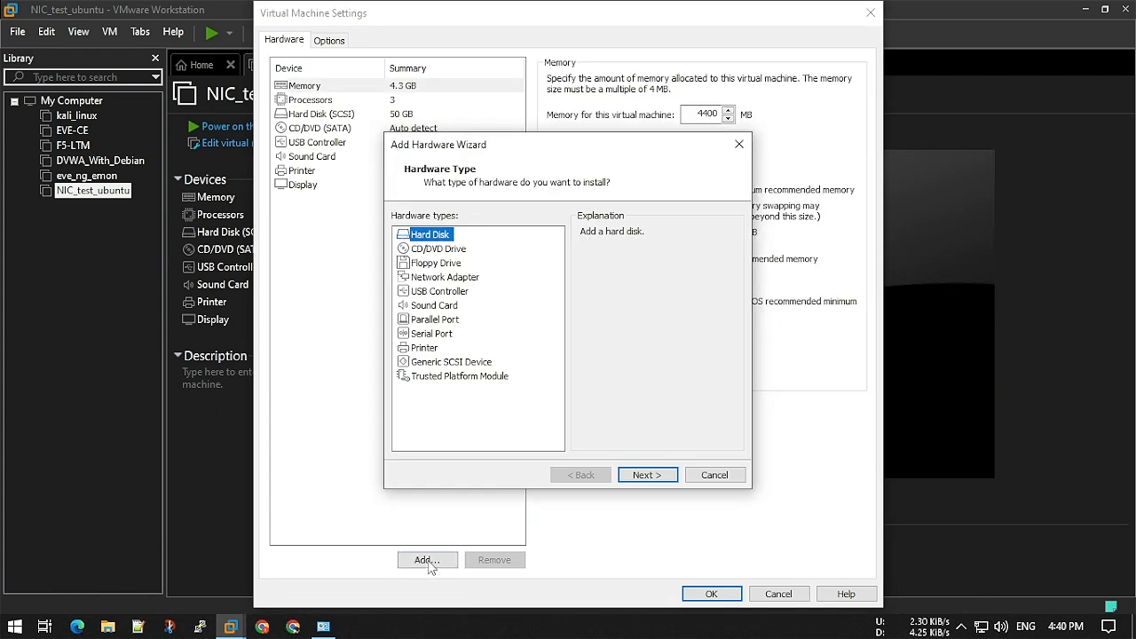
left_click(446, 277)
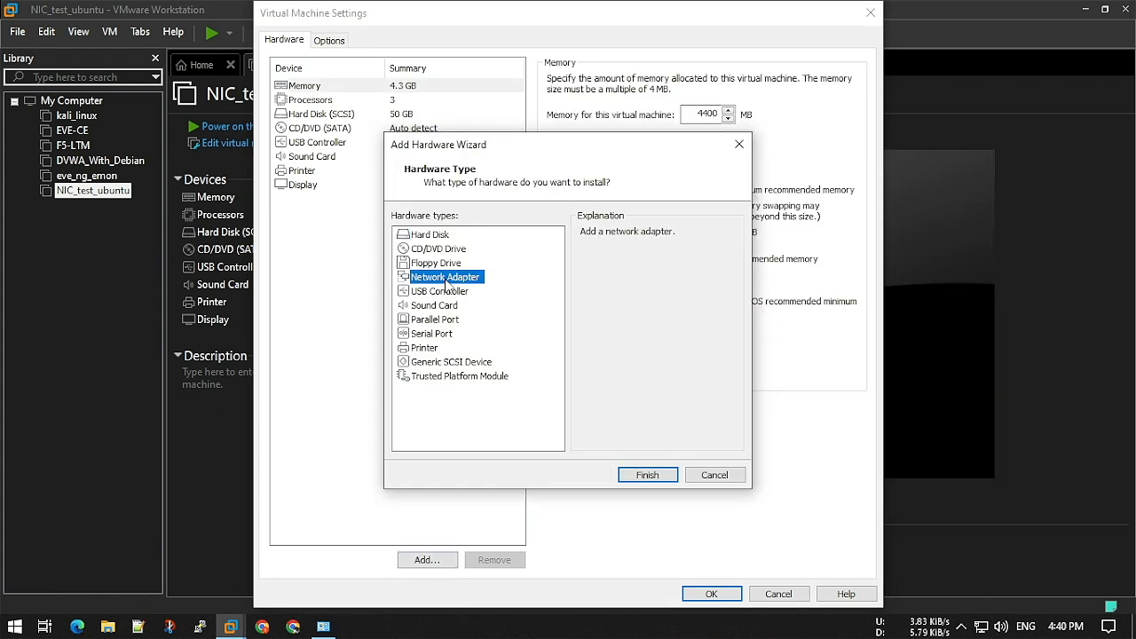
left_click(648, 475)
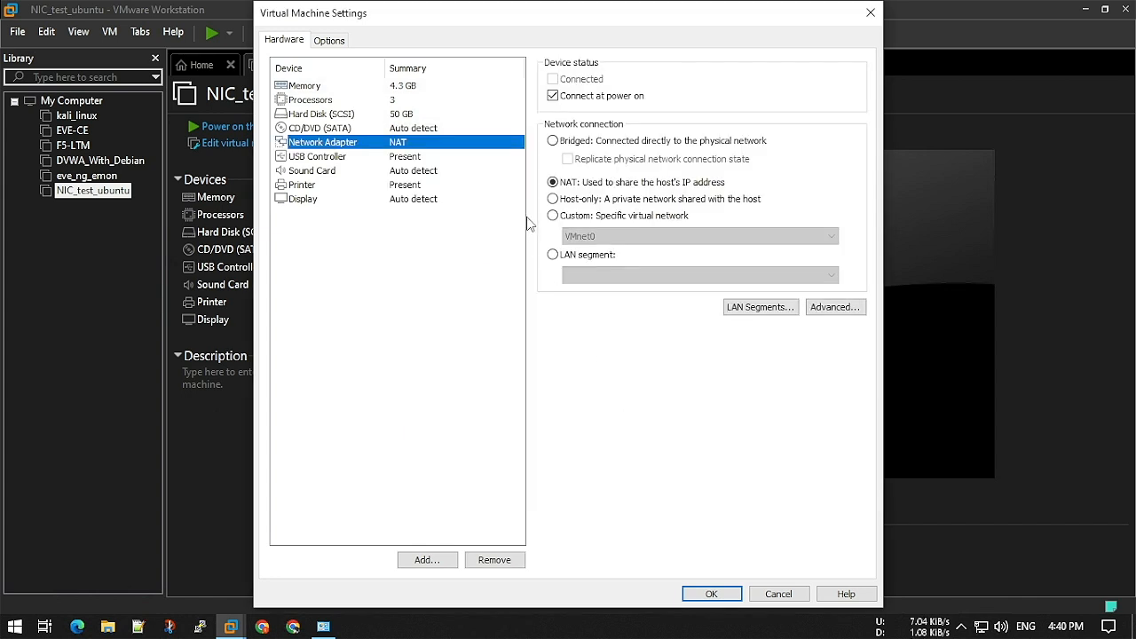
left_click(553, 200)
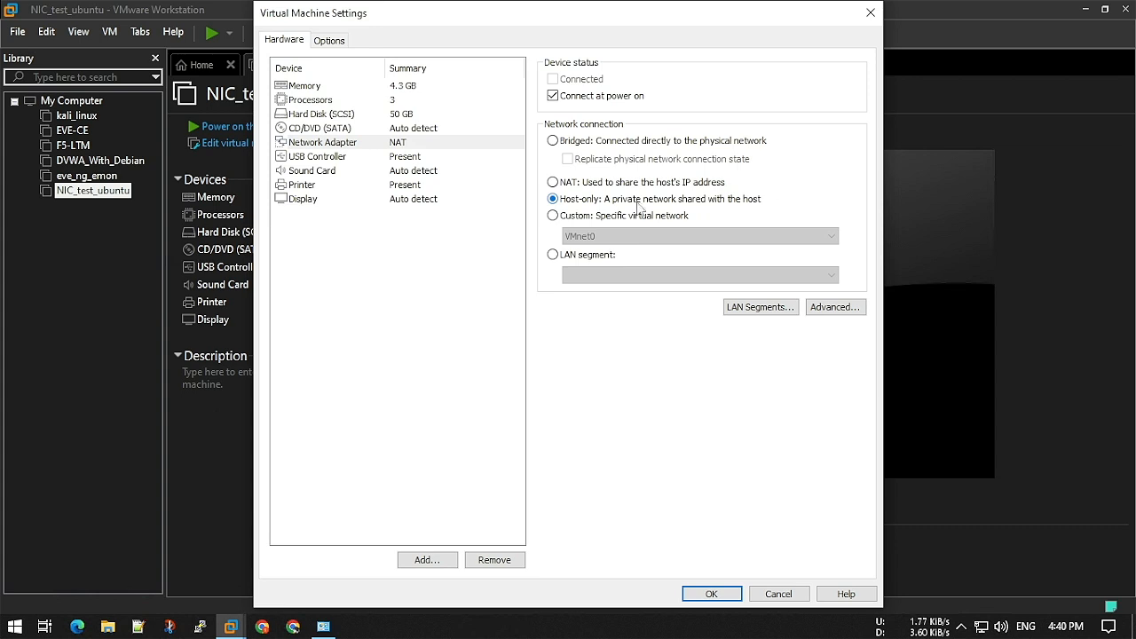
left_click(554, 216)
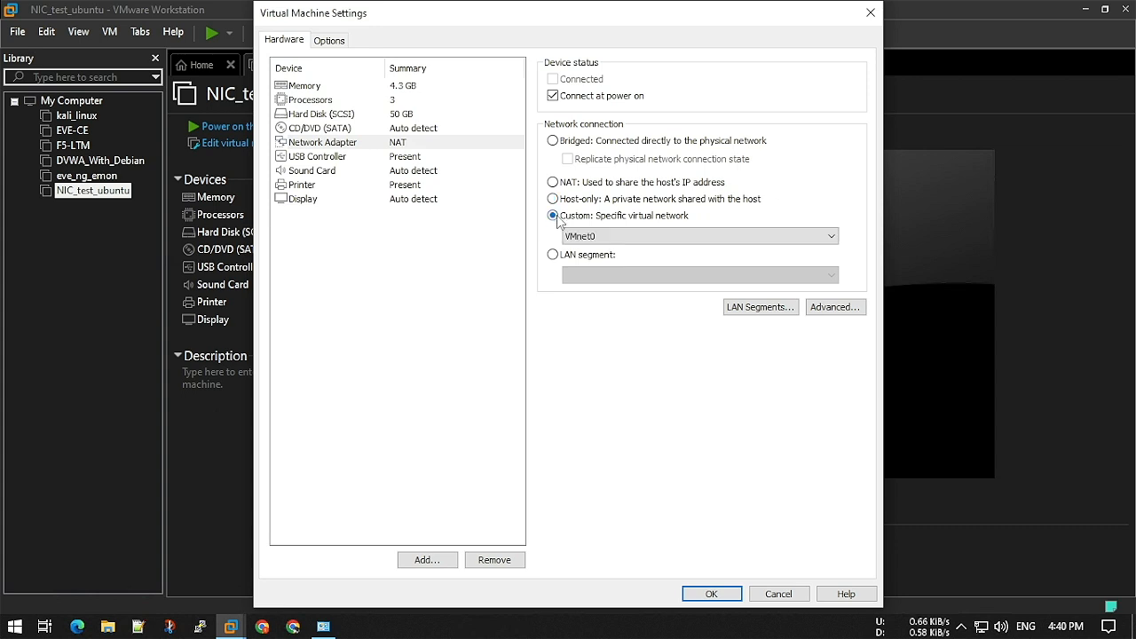
left_click(674, 237)
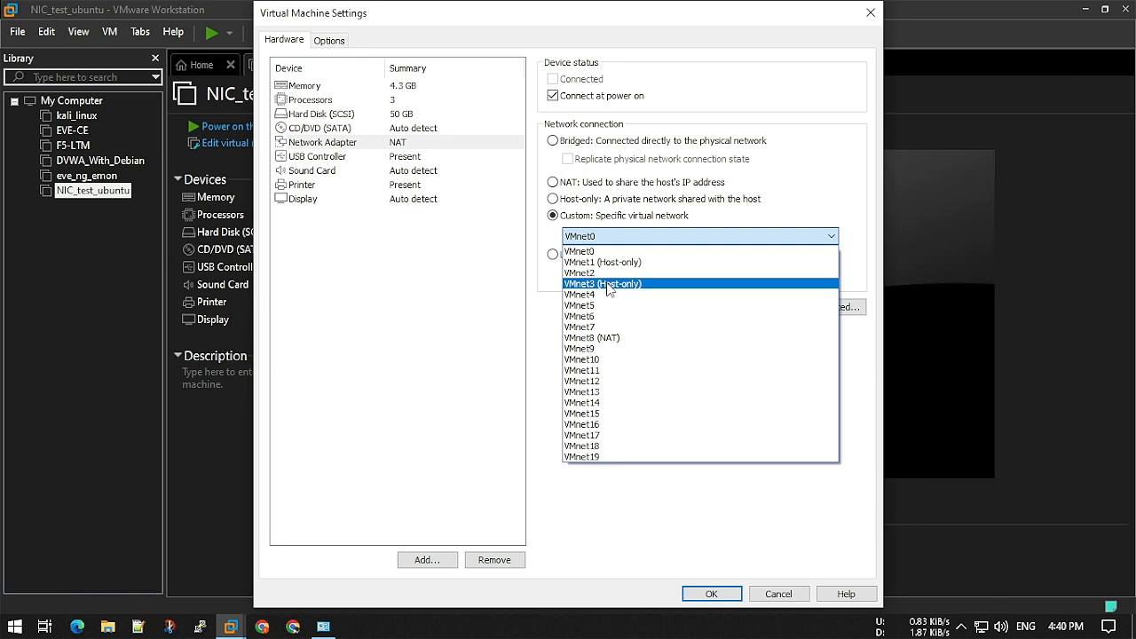
left_click(552, 201)
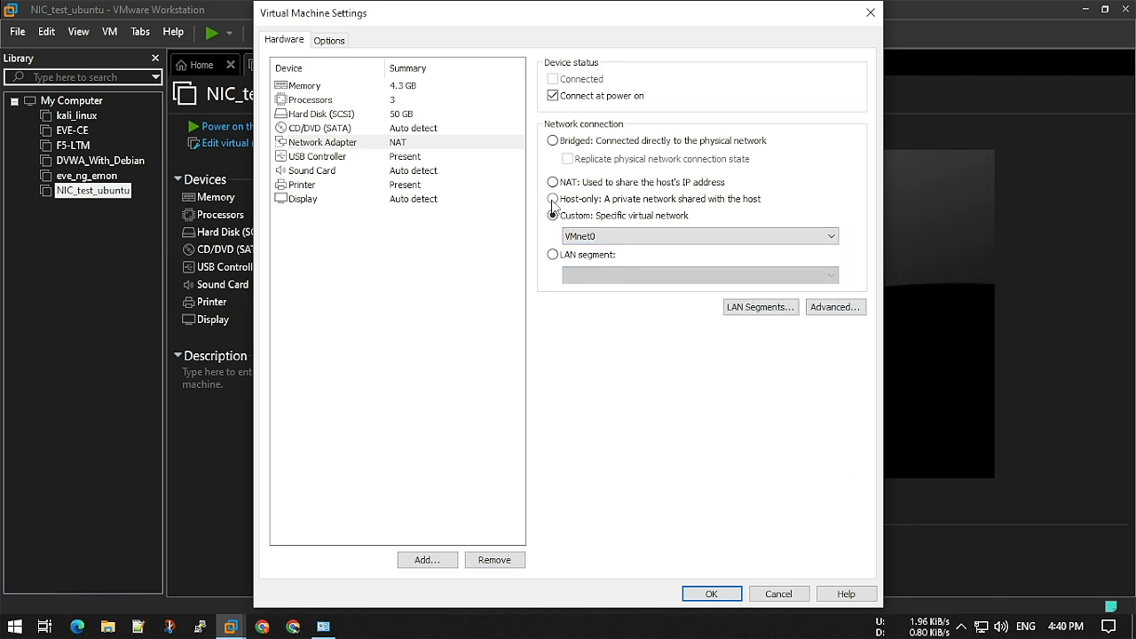
Set the new network adapter's connection to Host-only and save the virtual machine settings
left_click(552, 201)
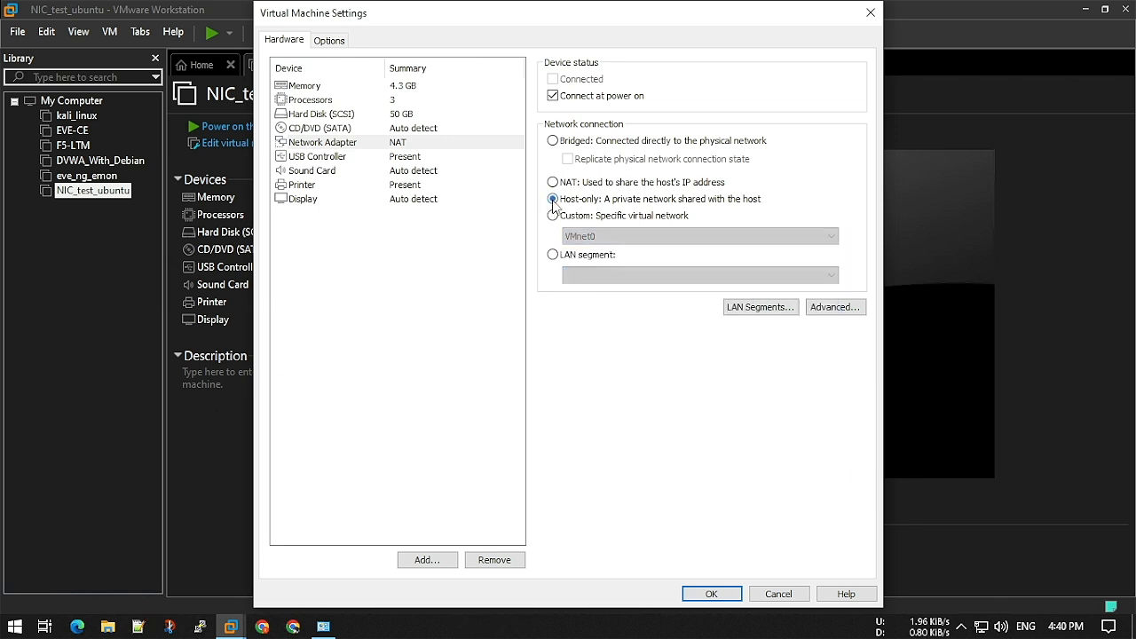
left_click(724, 593)
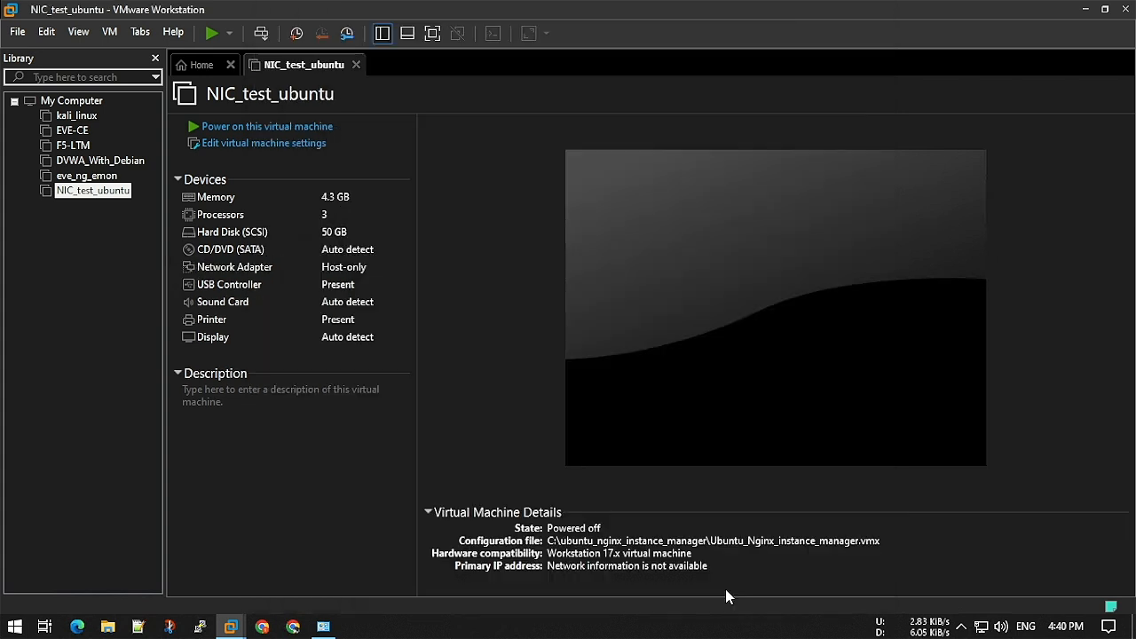
Power on the NIC_test_ubuntu virtual machine and log in to Ubuntu with the account password
left_click(258, 127)
left_click(609, 348)
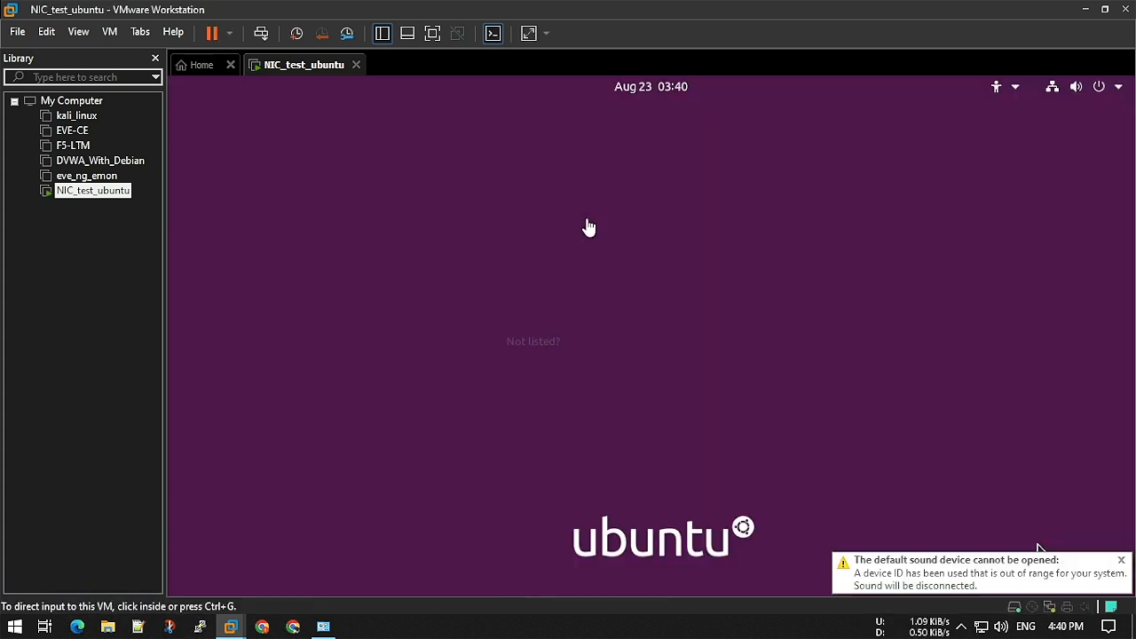
left_click(597, 333)
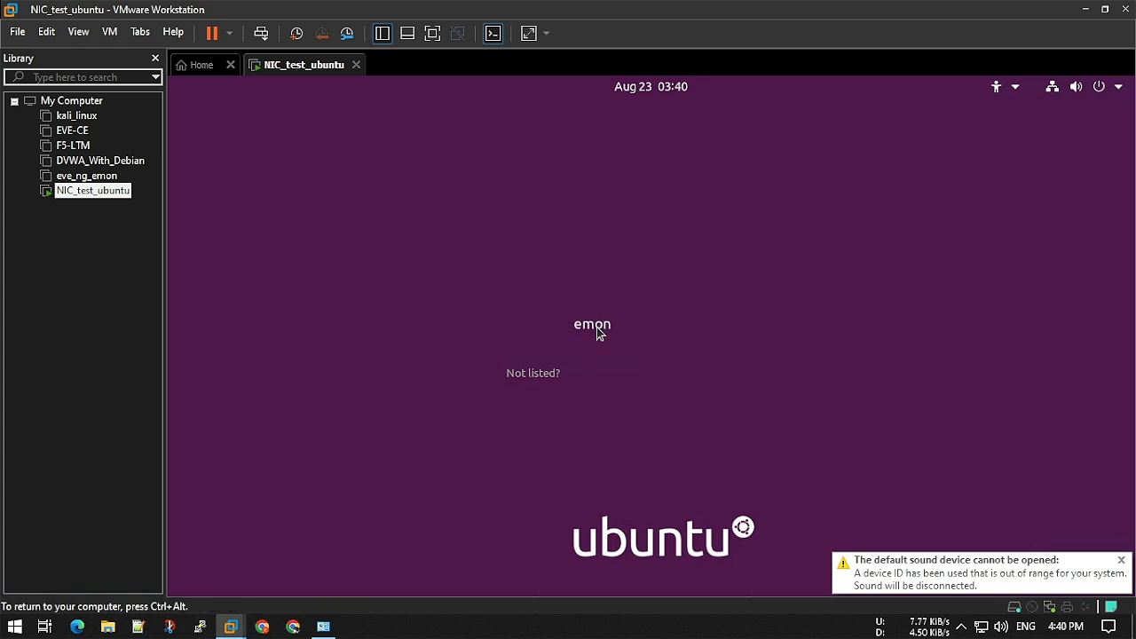
type("a")
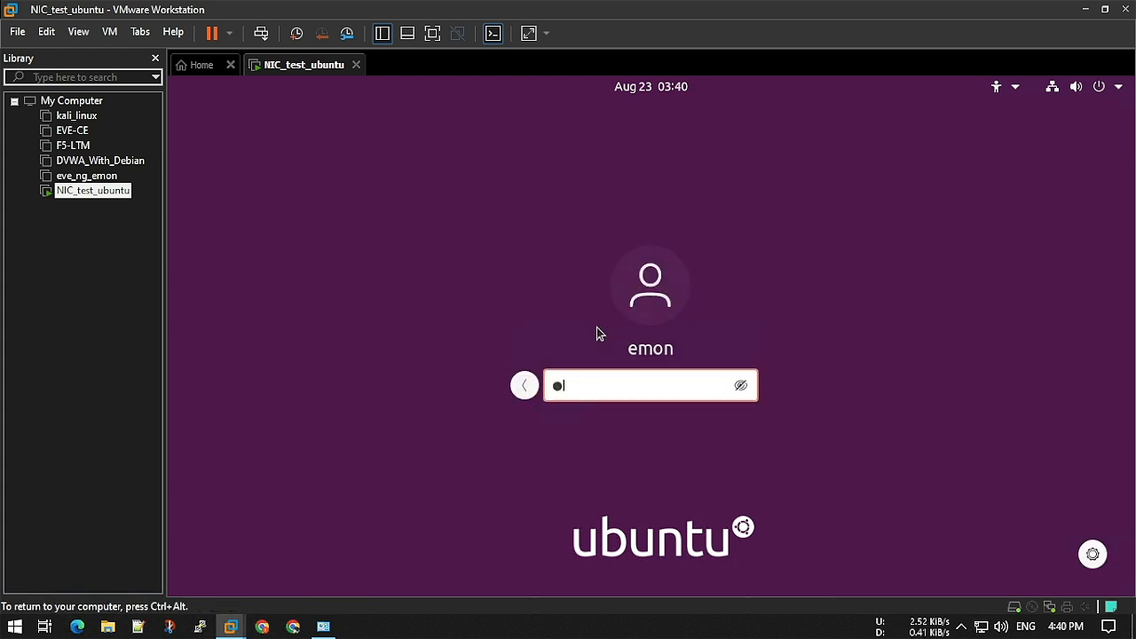
key("BackSpace")
type("aaaaaaaaaa")
key("Return")
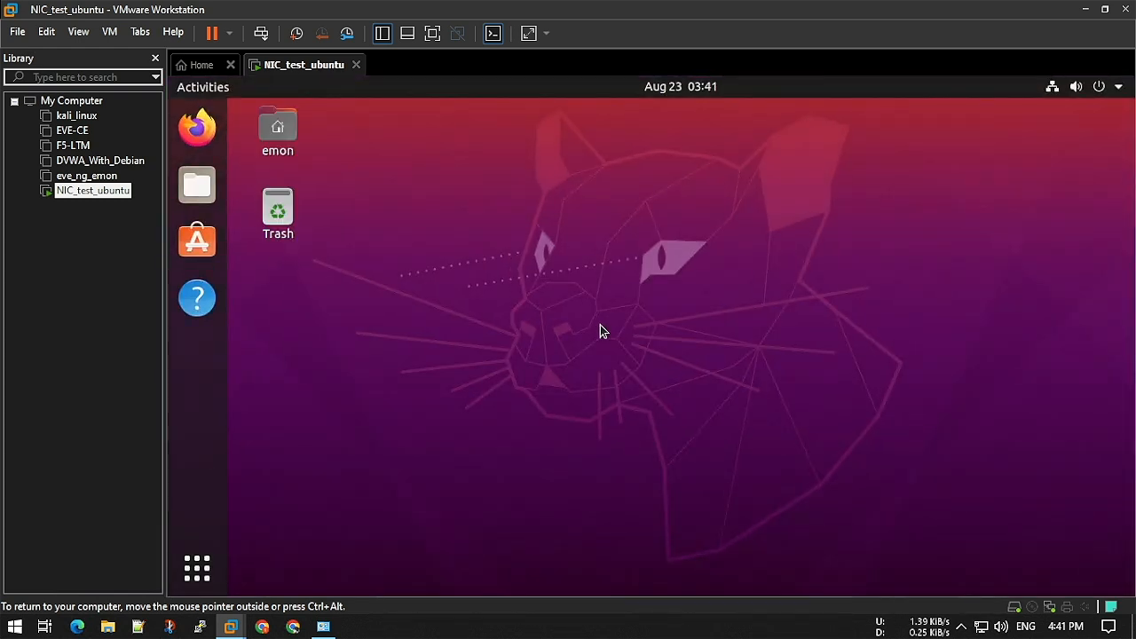
Examine the IPv4 address in the Ubuntu wired connection's details
left_click(1060, 88)
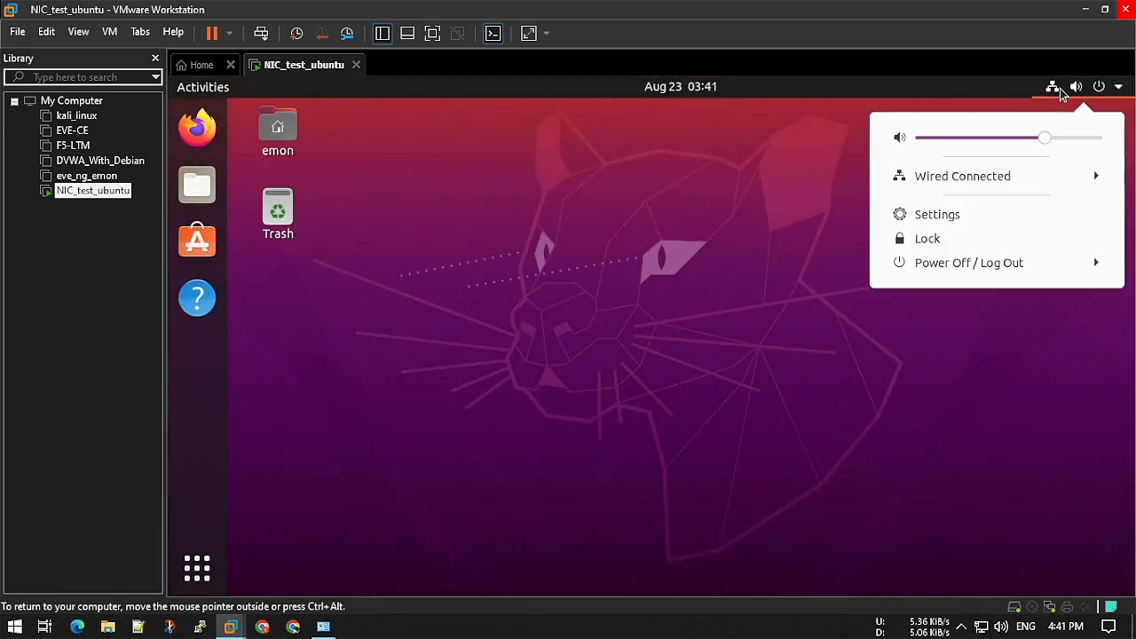
left_click(1036, 178)
left_click(981, 226)
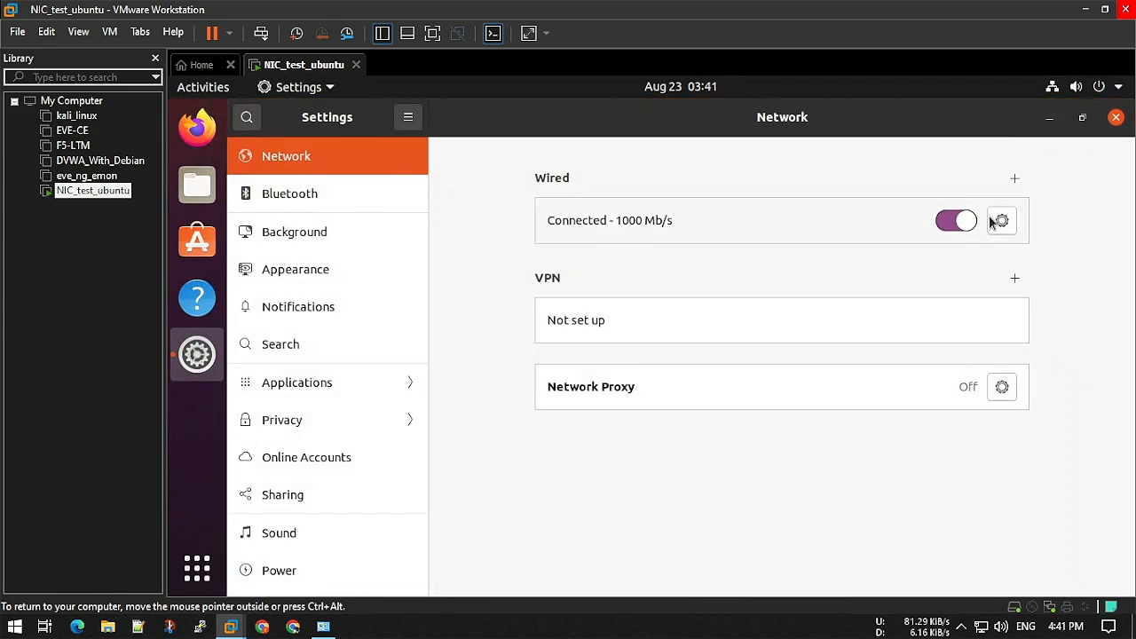
left_click(1001, 220)
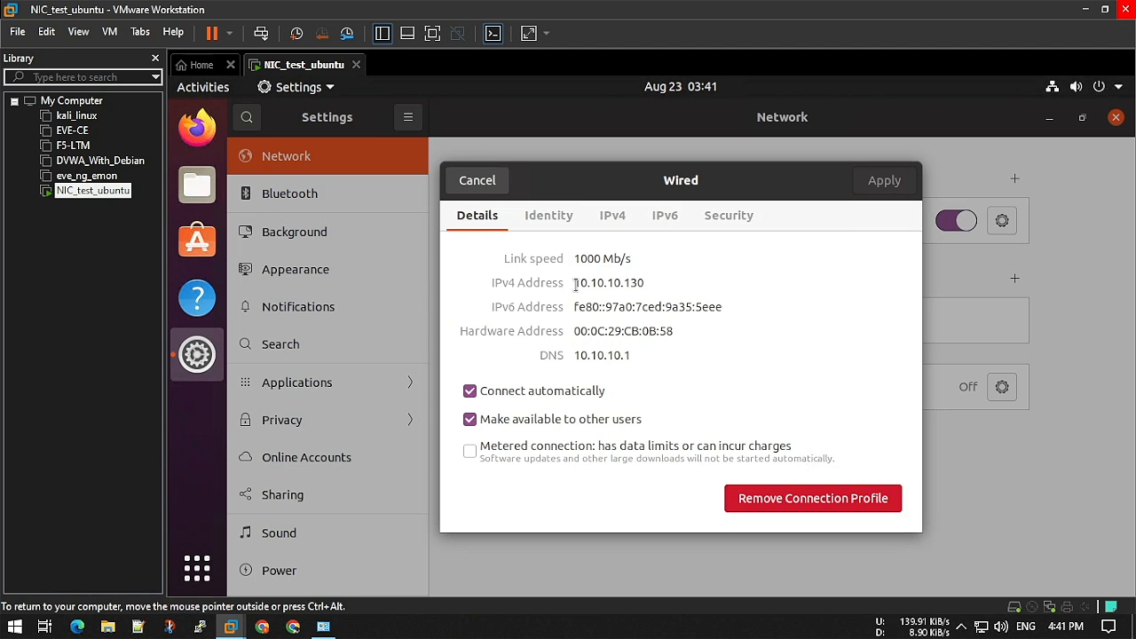
left_click_drag(575, 283, 632, 283)
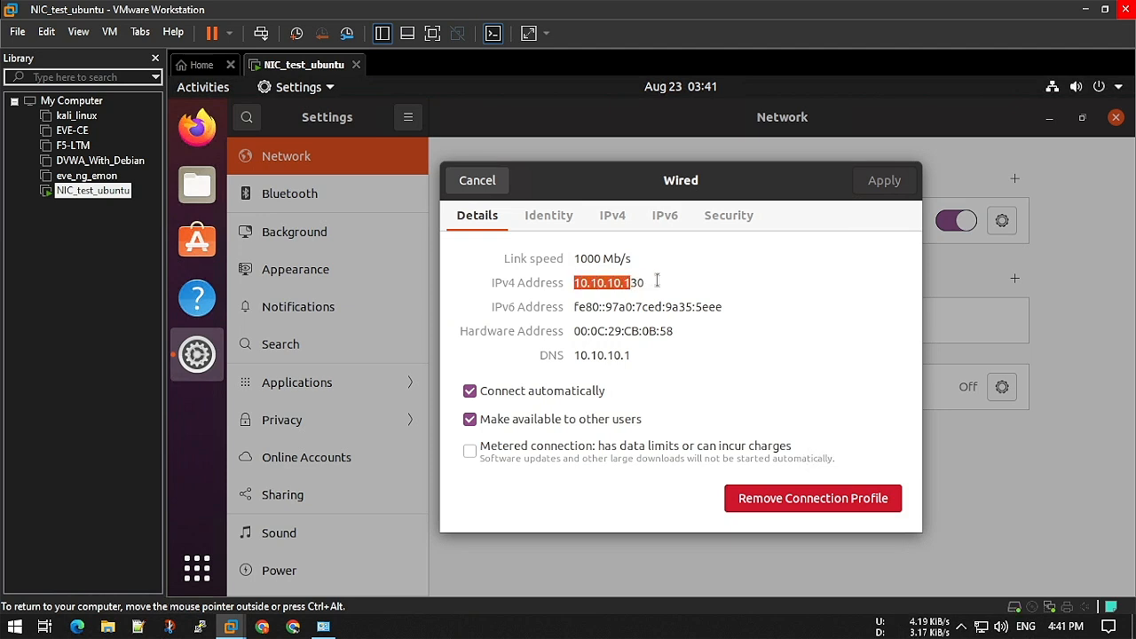
Test internet connectivity from an Ubuntu terminal with ping 8.8.8.8
left_click(197, 568)
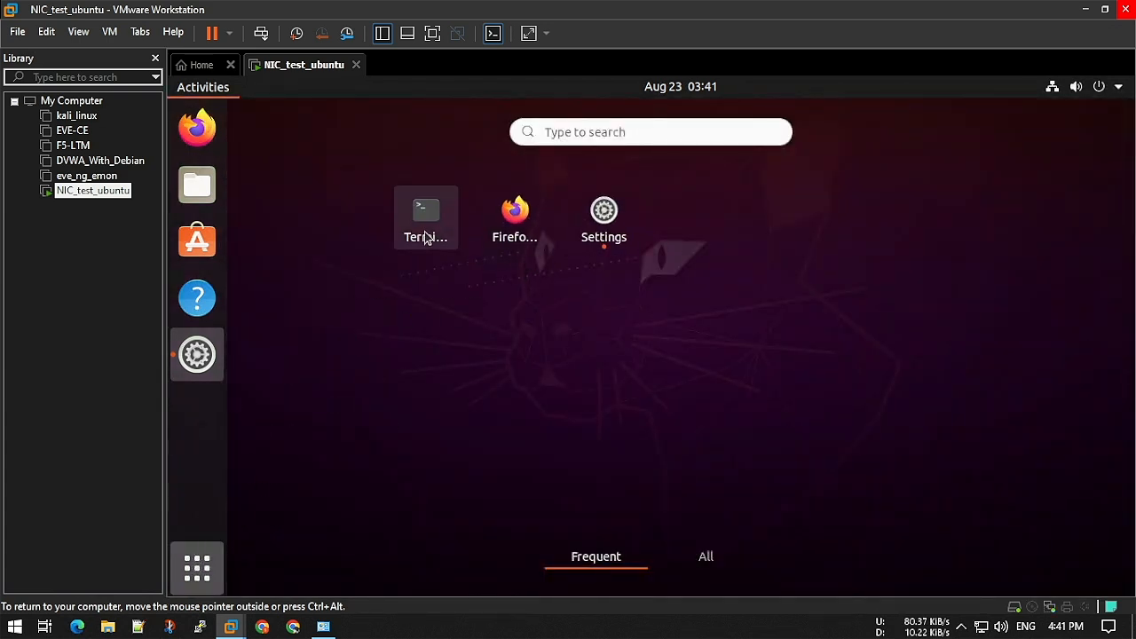
left_click(426, 226)
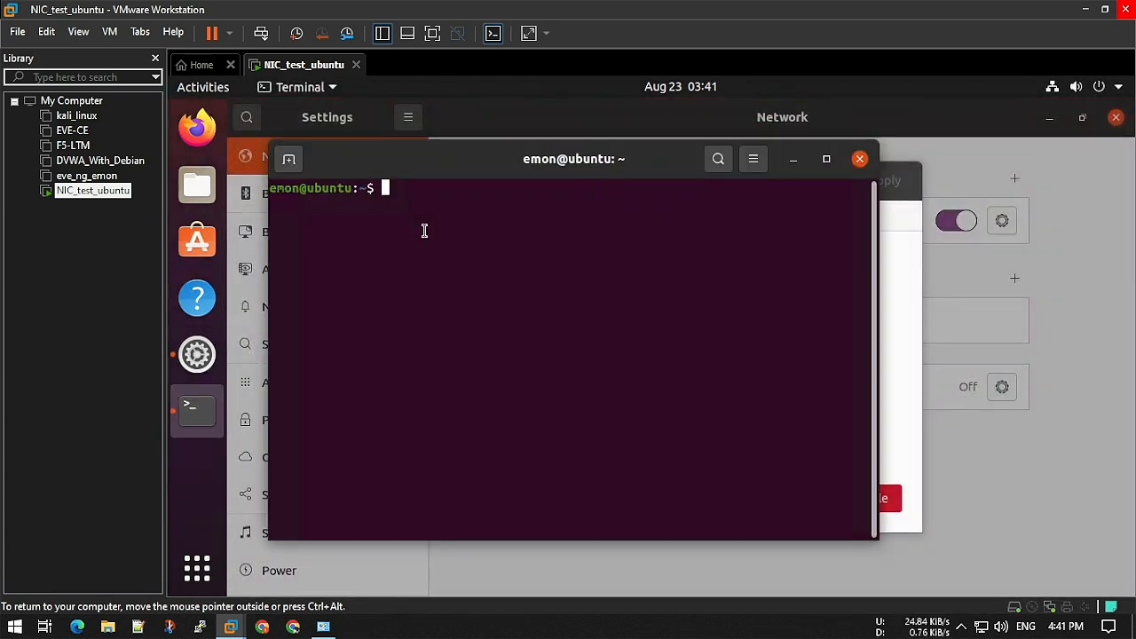
type("ping ")
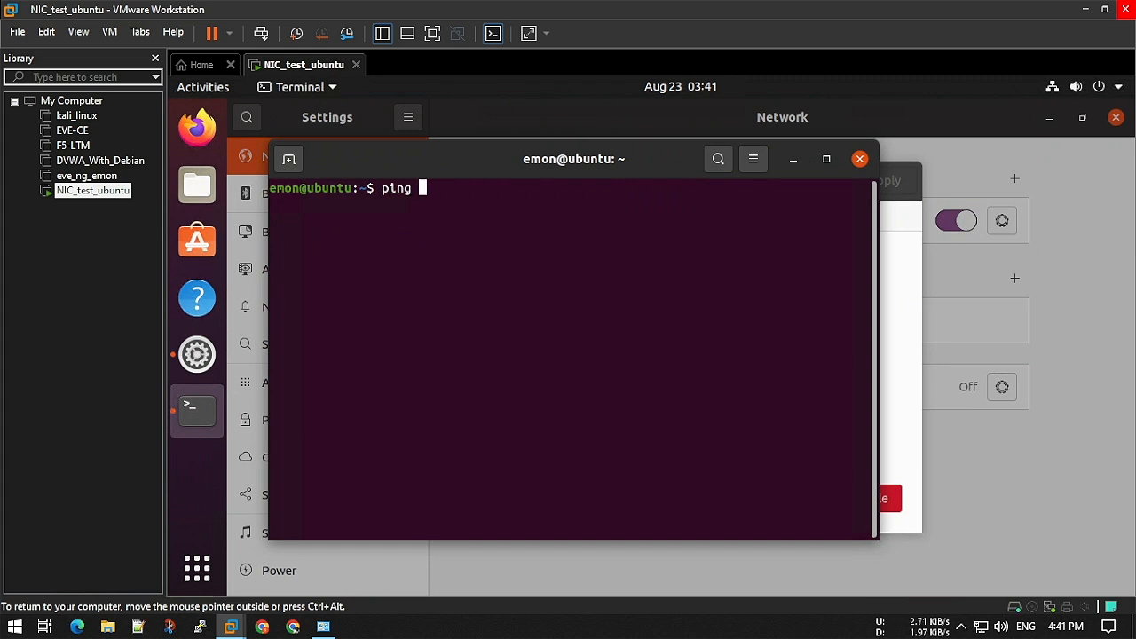
type("8.8..")
type(".8")
key("Return")
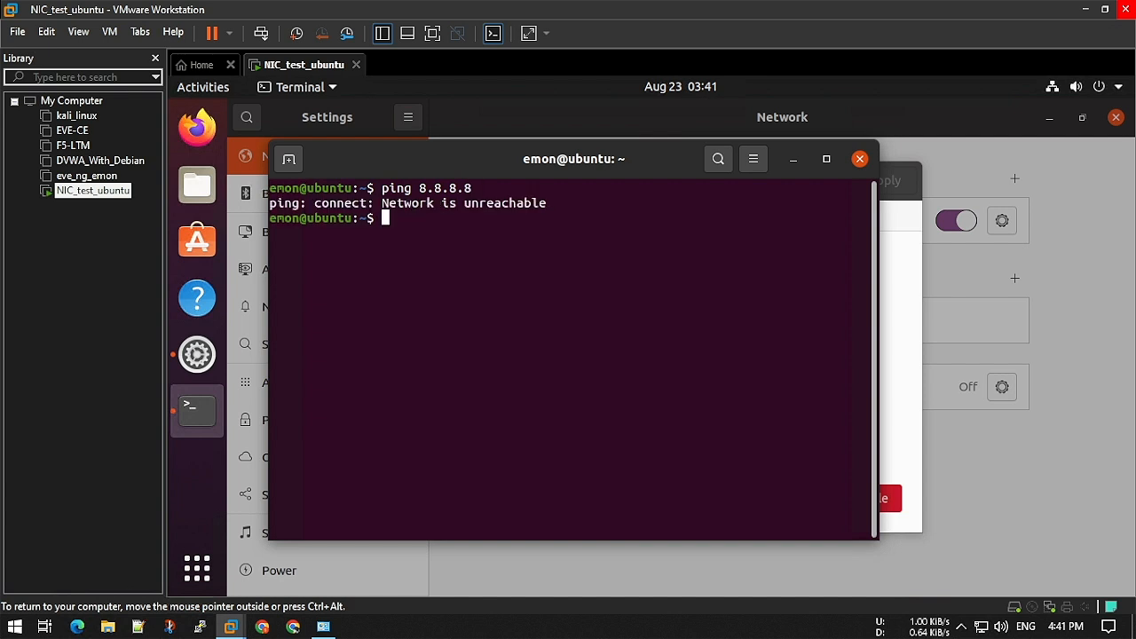
Test connectivity to the physical network from the terminal with ping 192.168.10.100
type("ip")
key("BackSpace")
key("BackSpace")
type("ping 19")
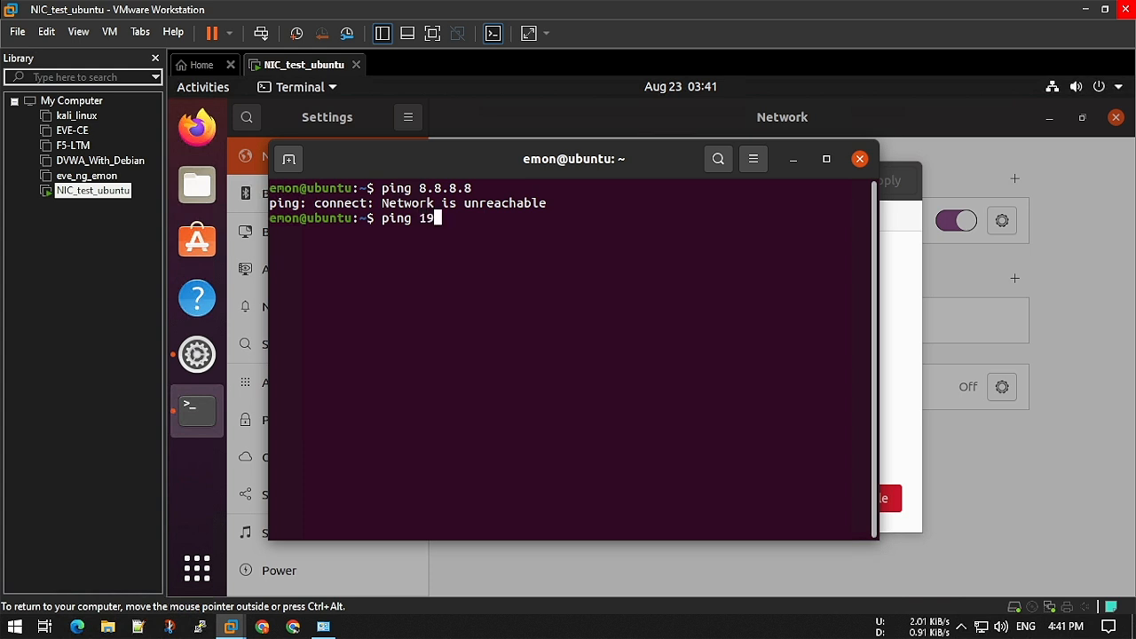
type("2.168.")
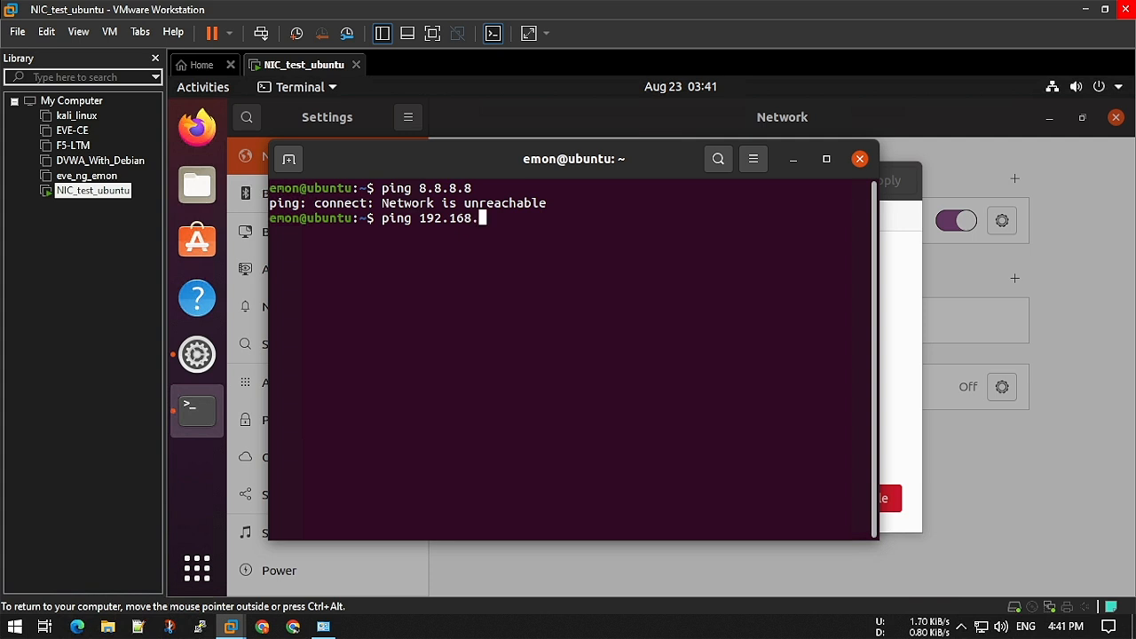
type("10.100")
key("Return")
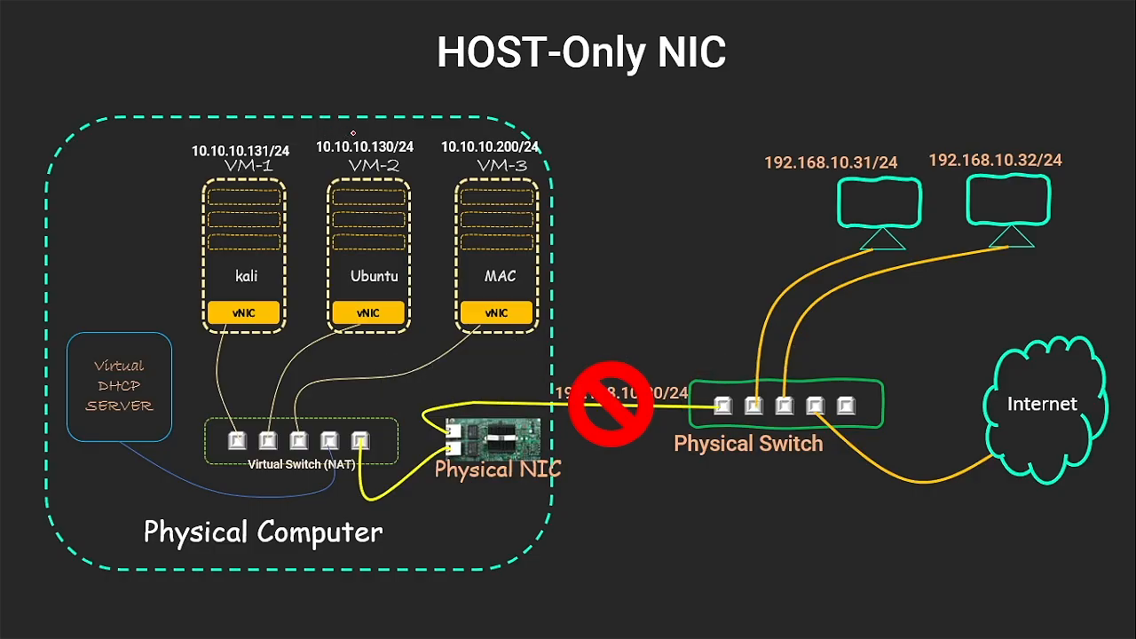
mouse_move(338, 123)
left_mouse_down()
mouse_move(341, 178)
mouse_move(405, 129)
mouse_move(257, 129)
left_mouse_up()
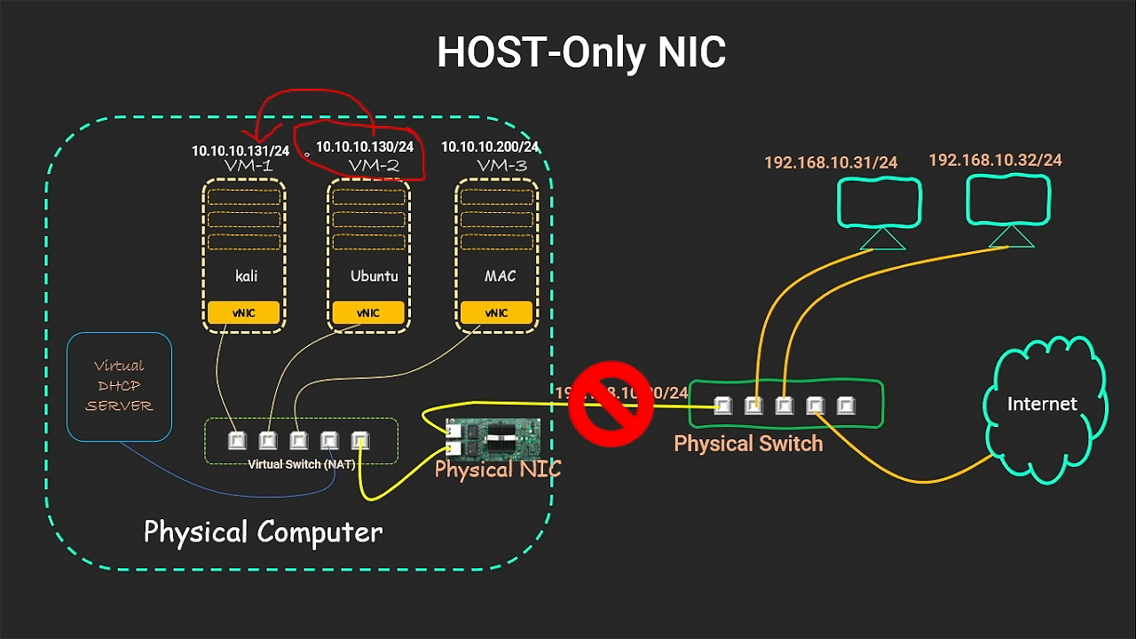
mouse_move(298, 145)
left_mouse_down()
mouse_move(176, 152)
mouse_move(278, 142)
left_mouse_up()
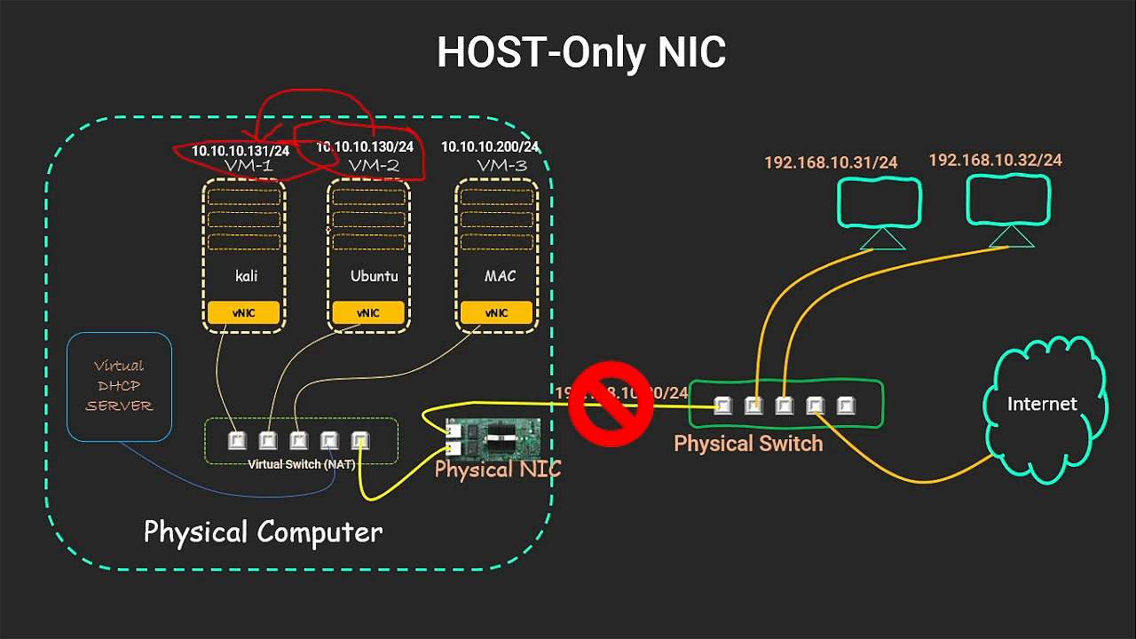